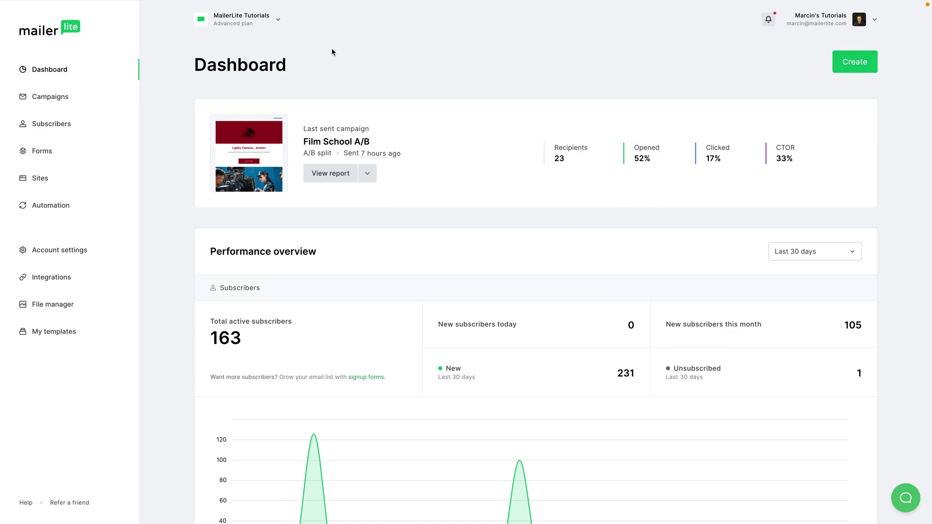
- Create a new Auto resend campaign named 'New event' and save its details
click(46, 100)
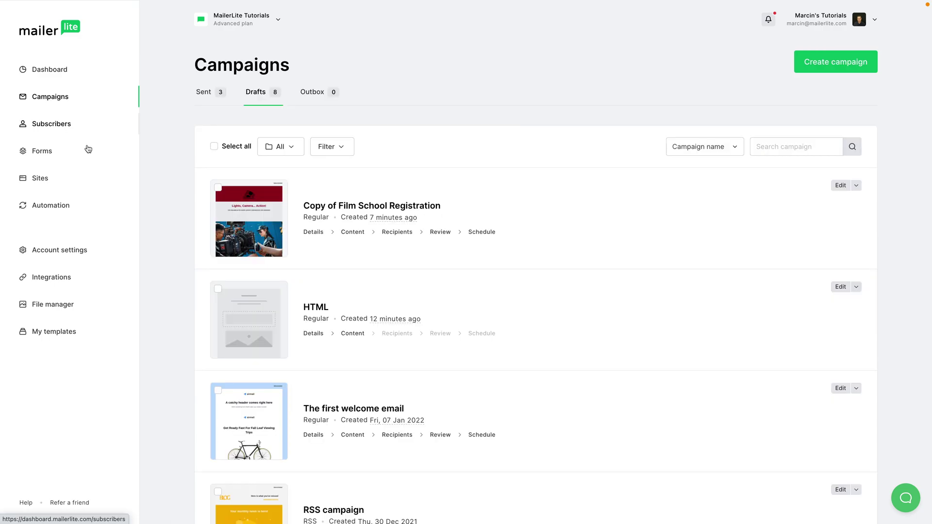
click(848, 68)
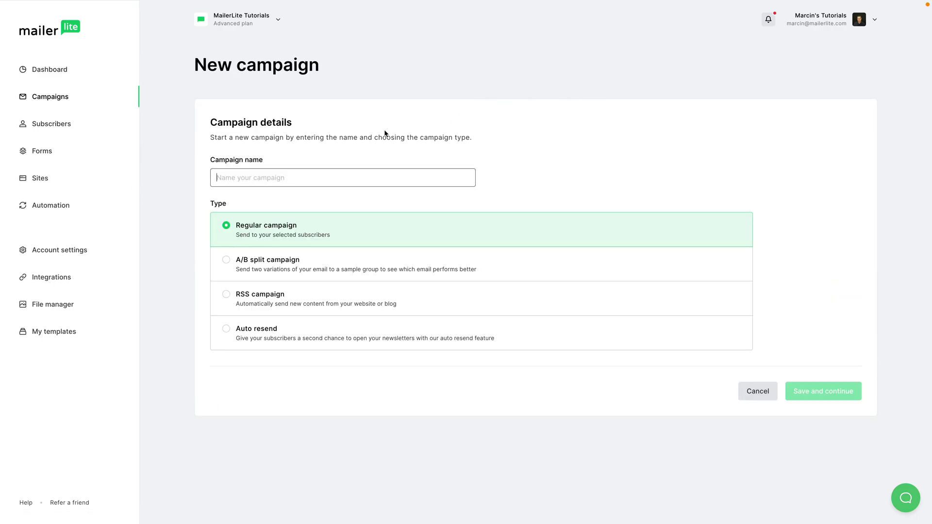
click(297, 175)
text(New)
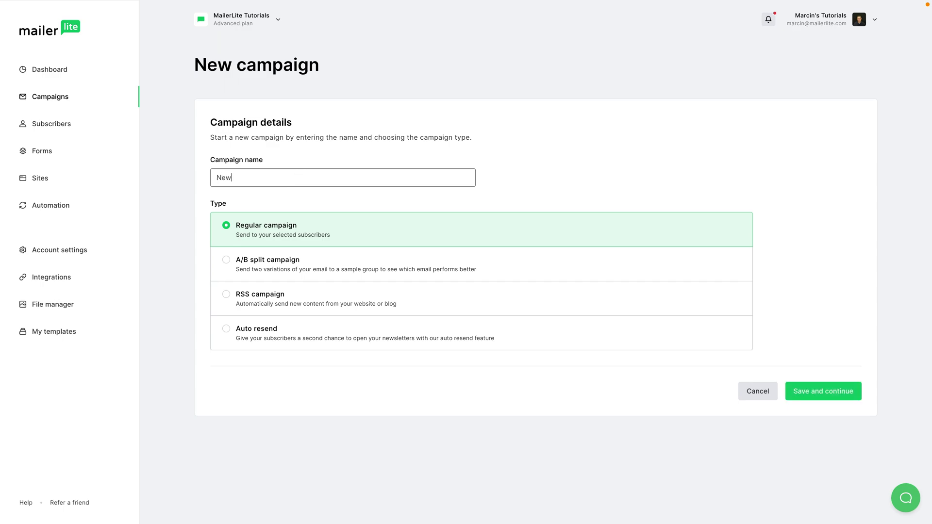
text( event)
click(262, 331)
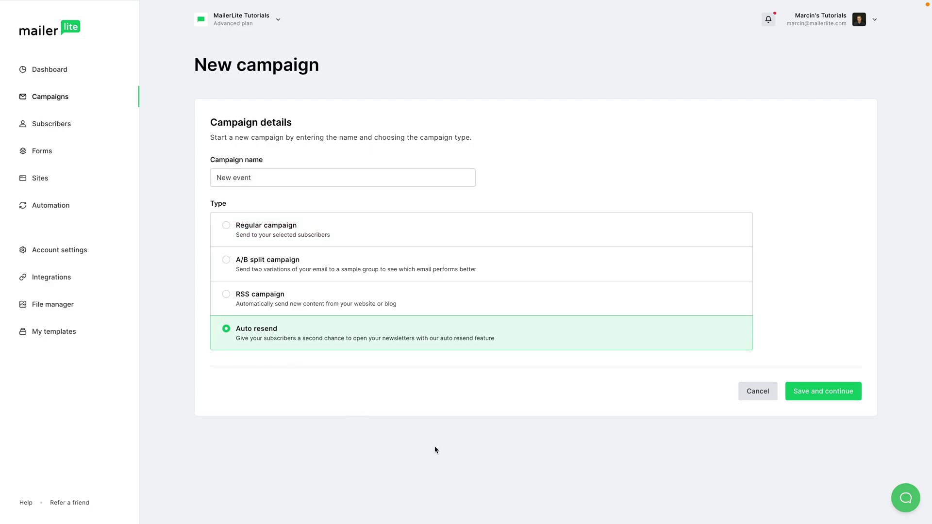
click(835, 397)
- Enter 'New event!' as the first subject and resend with email subject and personal message
scroll(836, 398, down, 3)
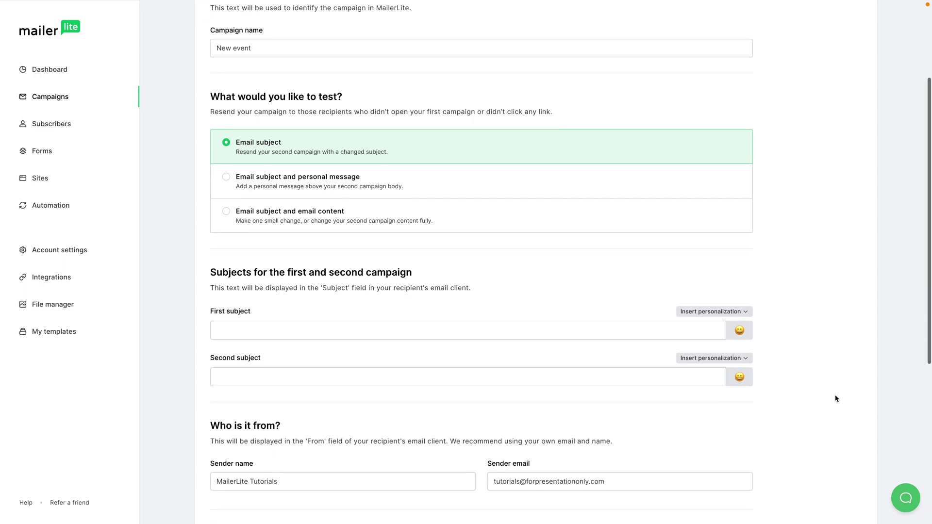
scroll(836, 400, down, 2)
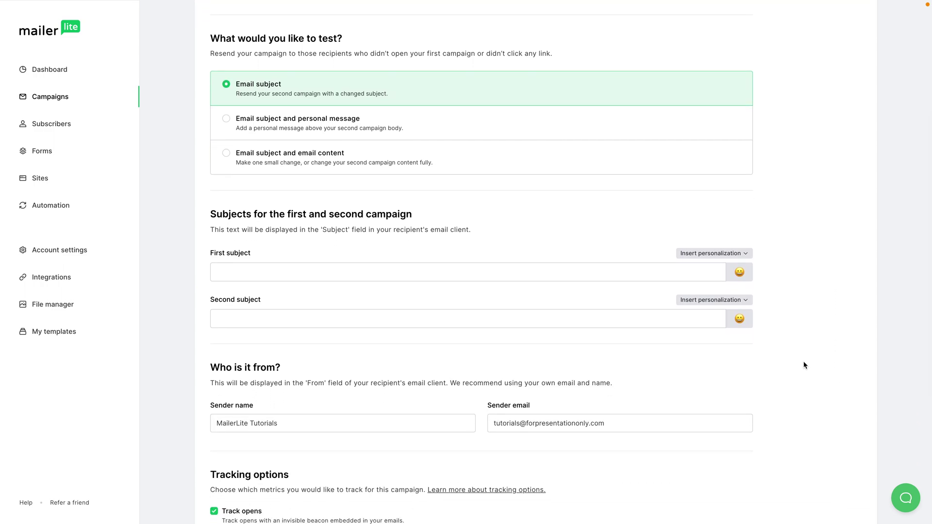
click(223, 273)
text(New event!)
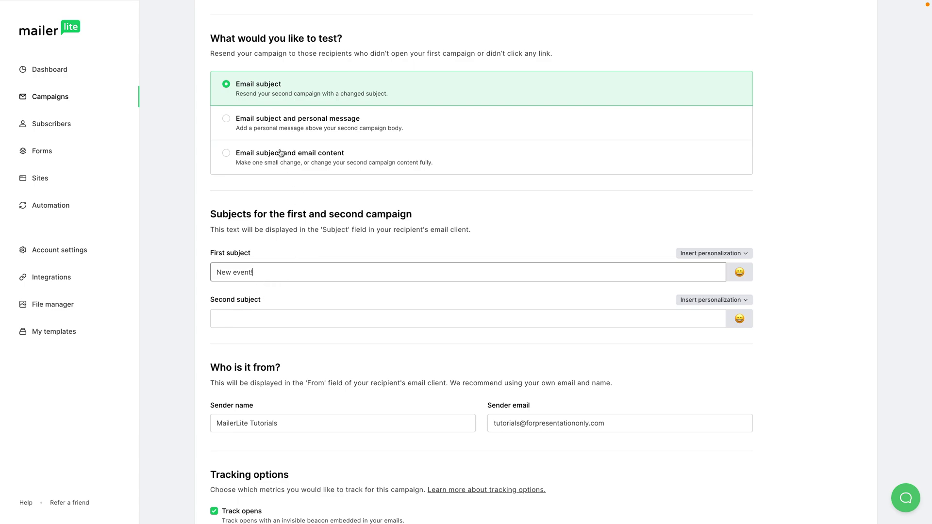
click(244, 126)
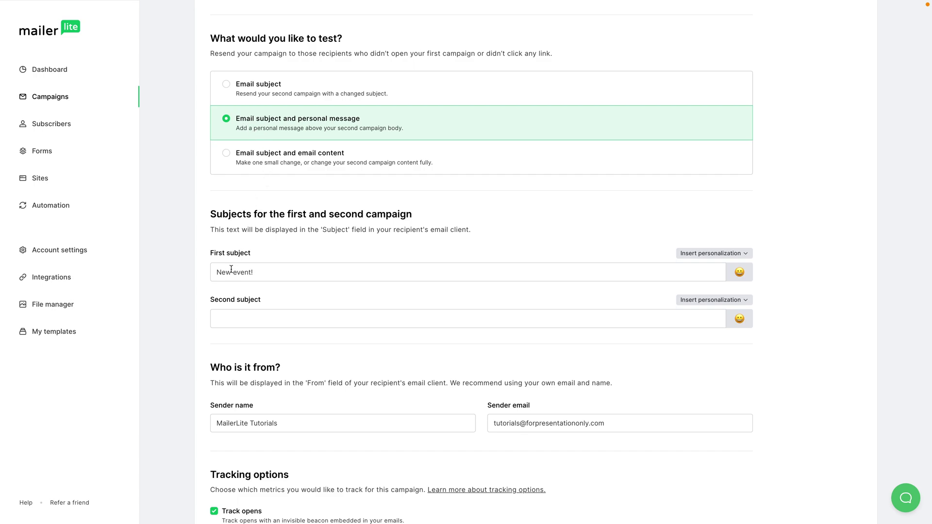
- Set the second email subject to 'New event!' without the 'Fwd:' prefix
click(236, 319)
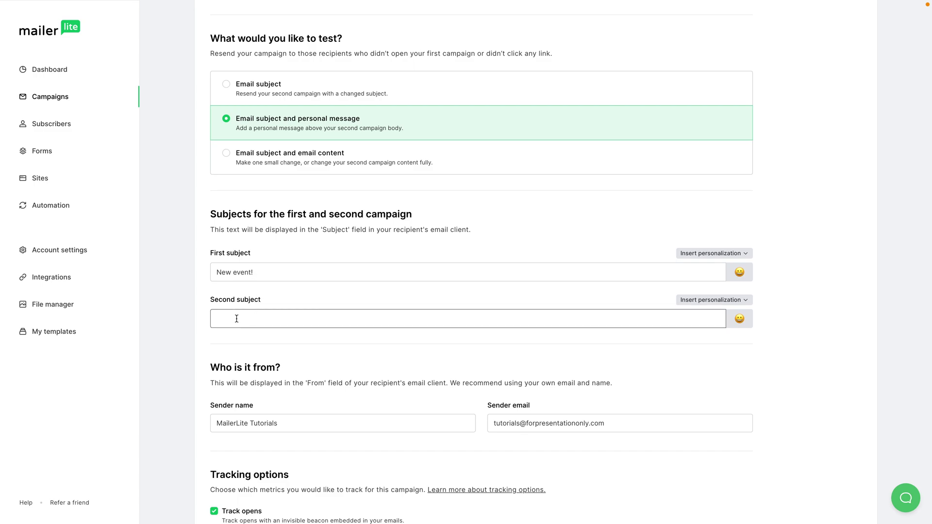
text(New)
click(216, 318)
text(Fwd:)
key(BackSpace)
key(BackSpace)
key(BackSpace)
key(BackSpace)
key(BackSpace)
scroll(337, 245, down, 2)
scroll(337, 240, down, 3)
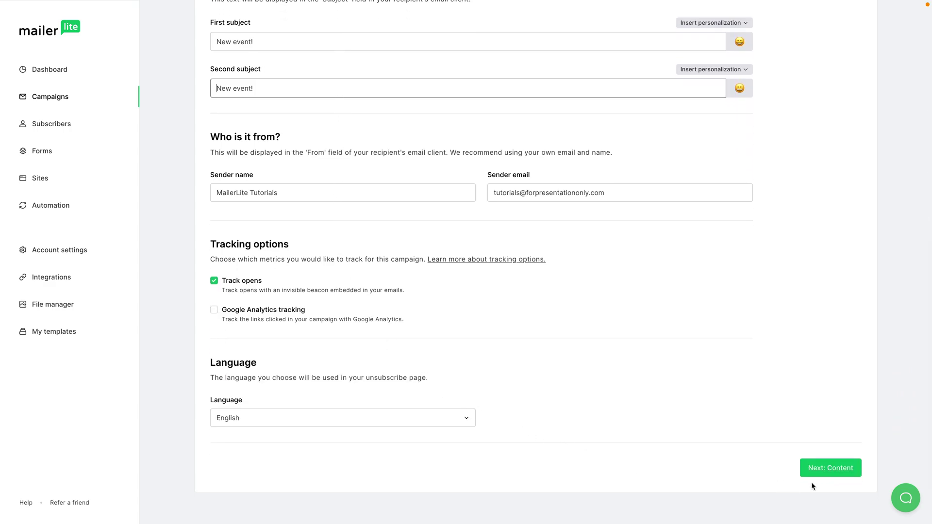
- Choose the Conference template from the Template gallery as the email design and finish editing
click(843, 472)
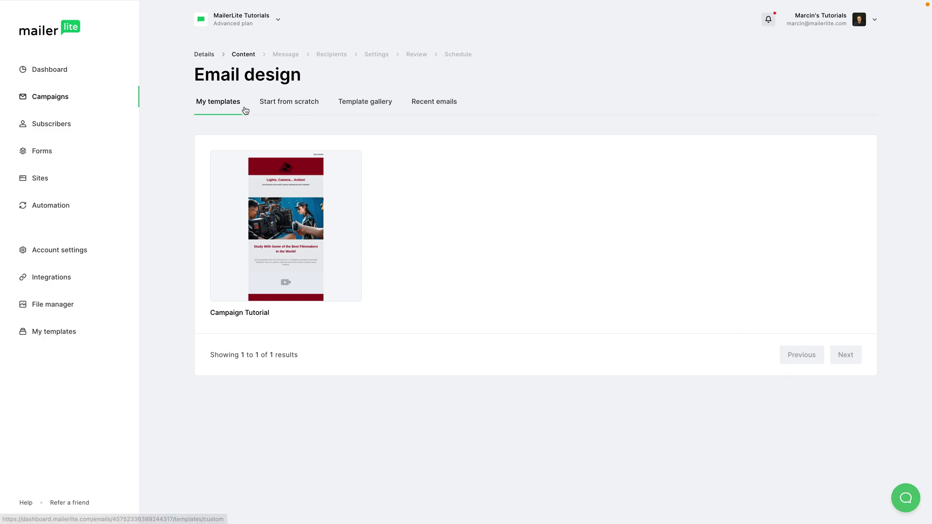
click(365, 103)
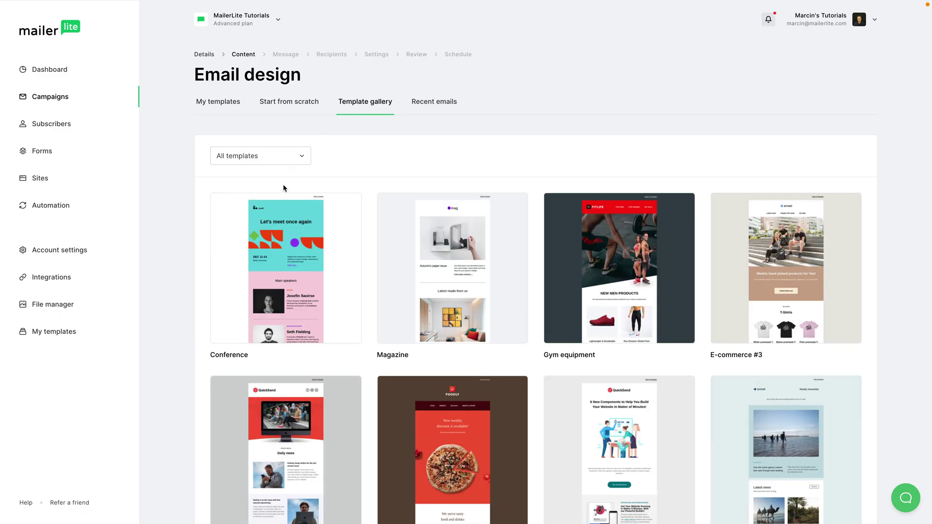
mouse_move(280, 226)
click(287, 280)
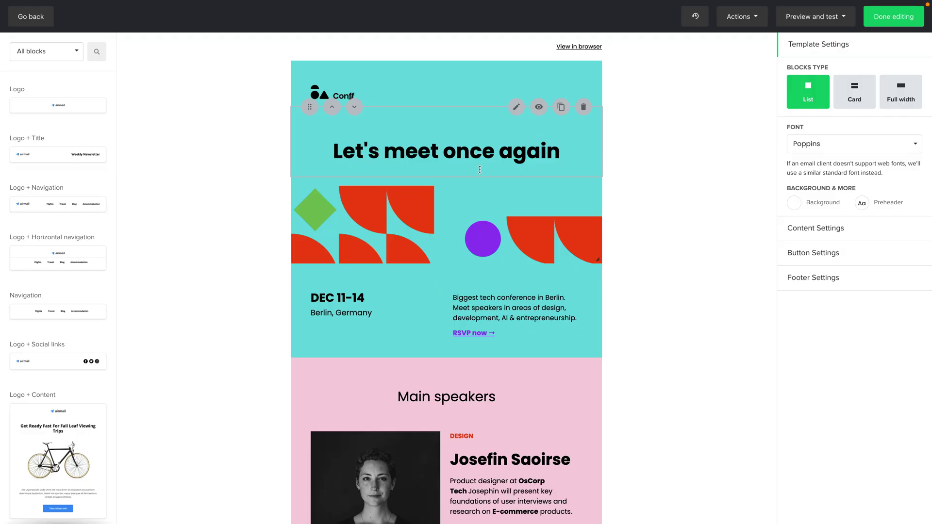
click(894, 19)
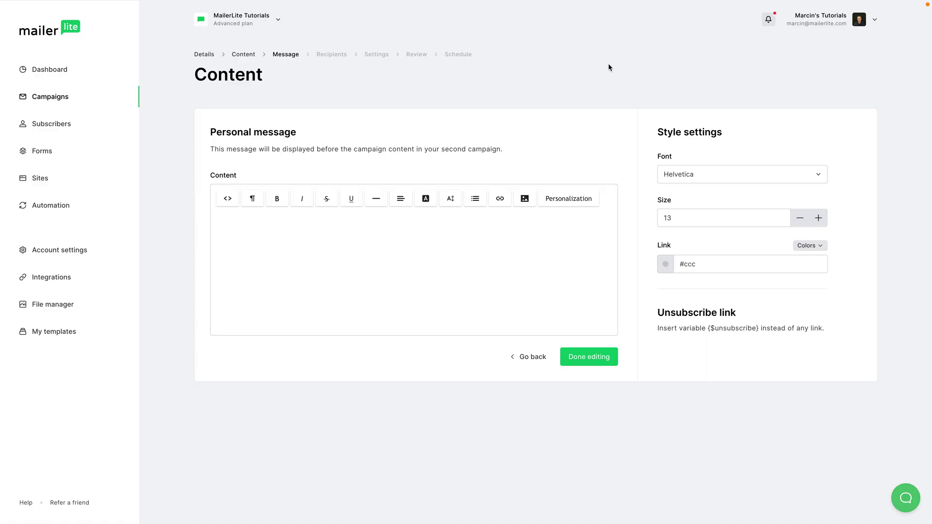
- Paste the prepared personal message and insert the subscriber Name personalization tag after 'Hey'
click(255, 220)
text(Hey! Just in case you missed my last email with the event dates (I attached it to this one). Best, Marcin)
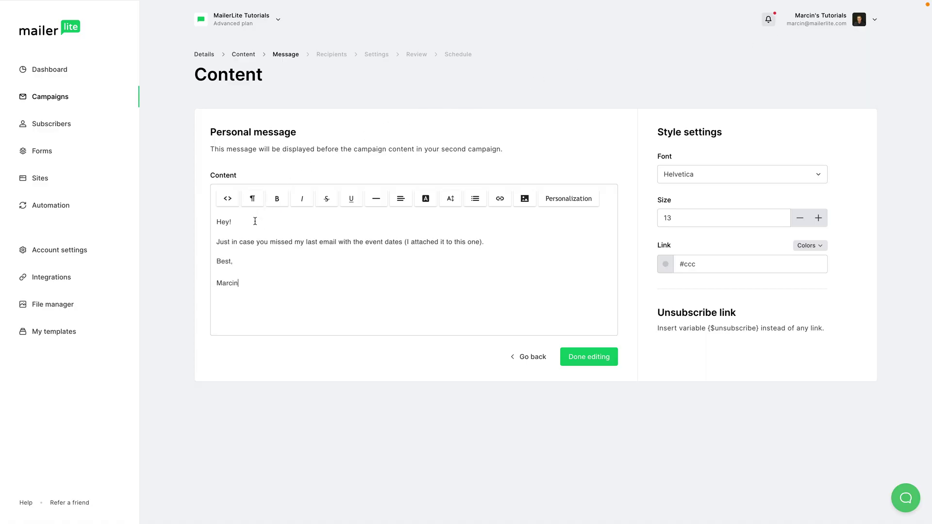
click(229, 221)
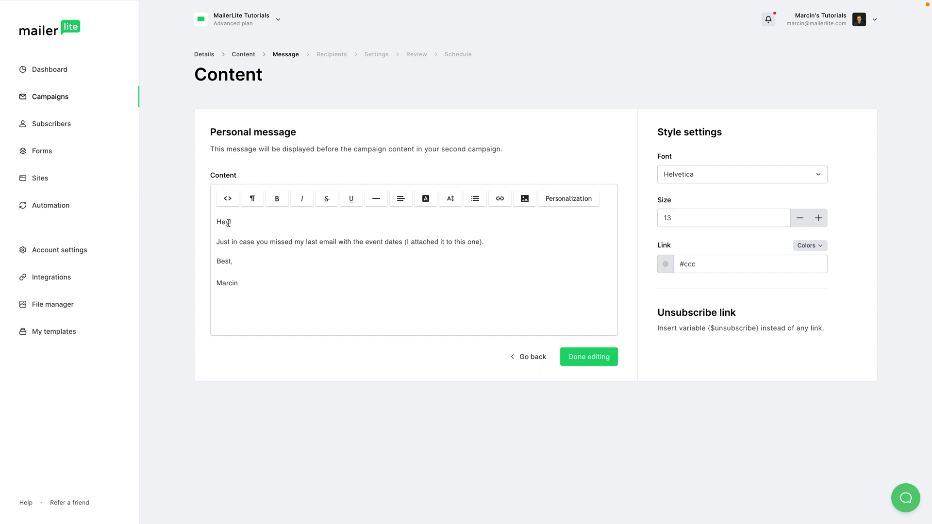
click(555, 202)
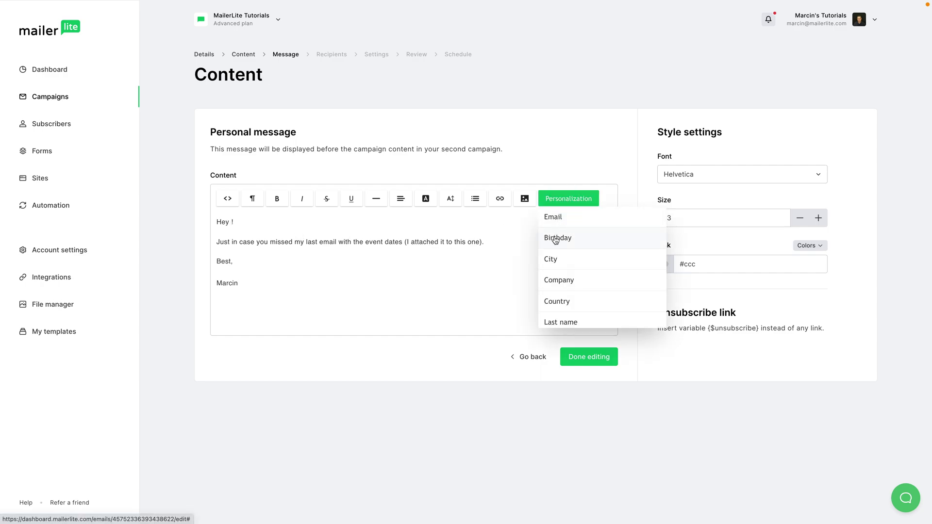
scroll(568, 272, down, 2)
click(565, 277)
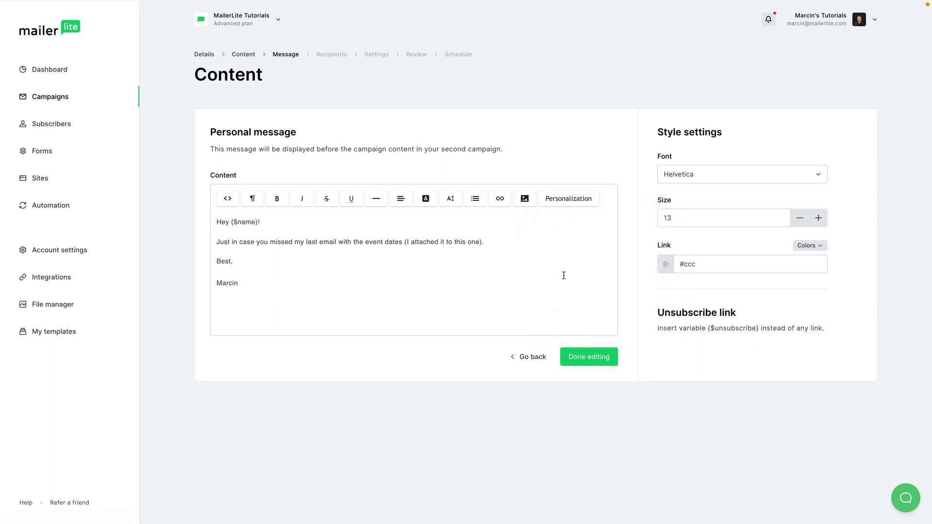
- Select the Students group as the campaign's recipients
click(579, 357)
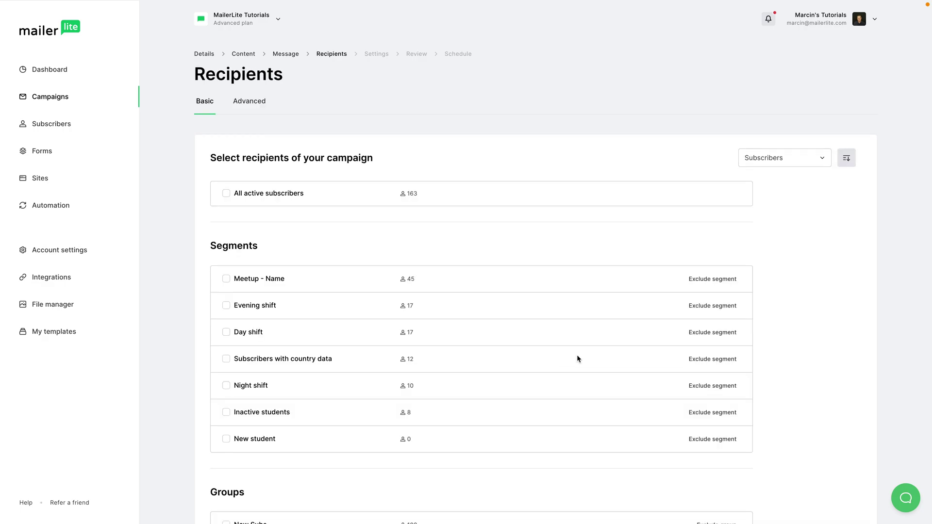
scroll(577, 358, down, 5)
scroll(576, 357, down, 2)
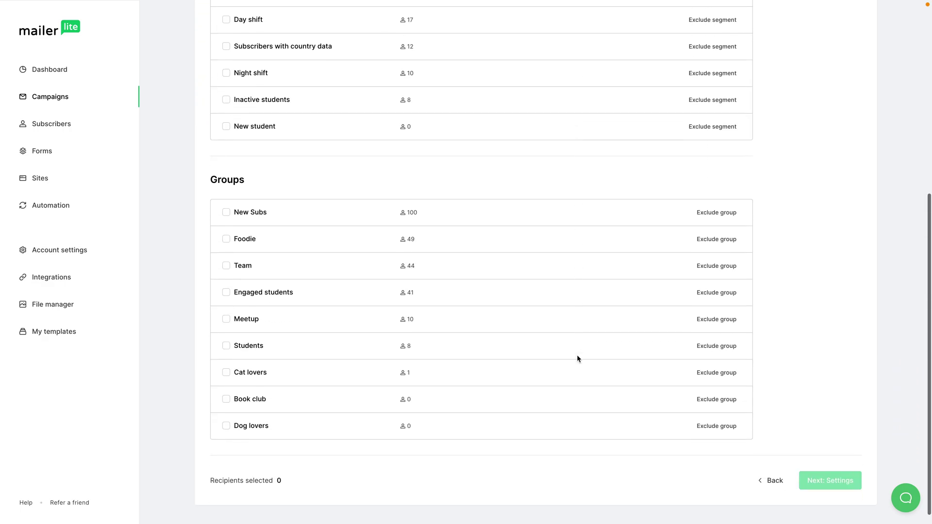
click(226, 345)
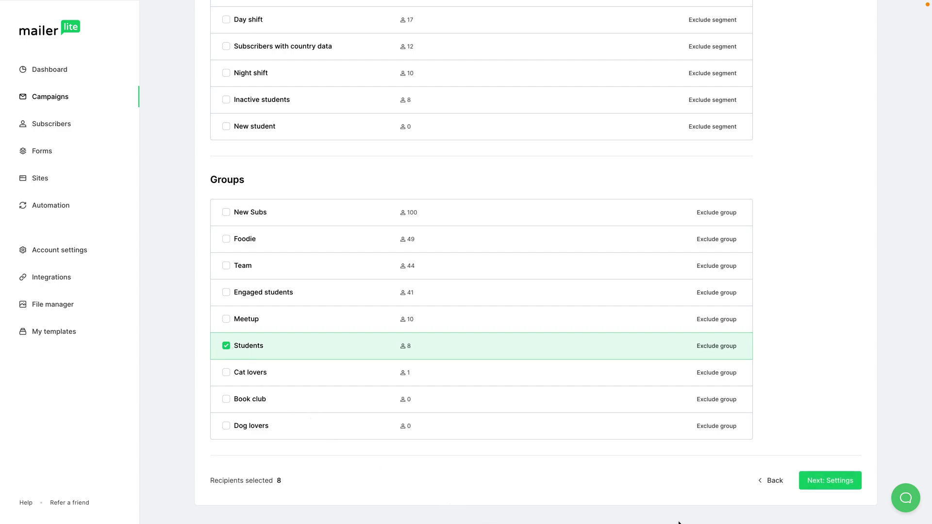
click(824, 488)
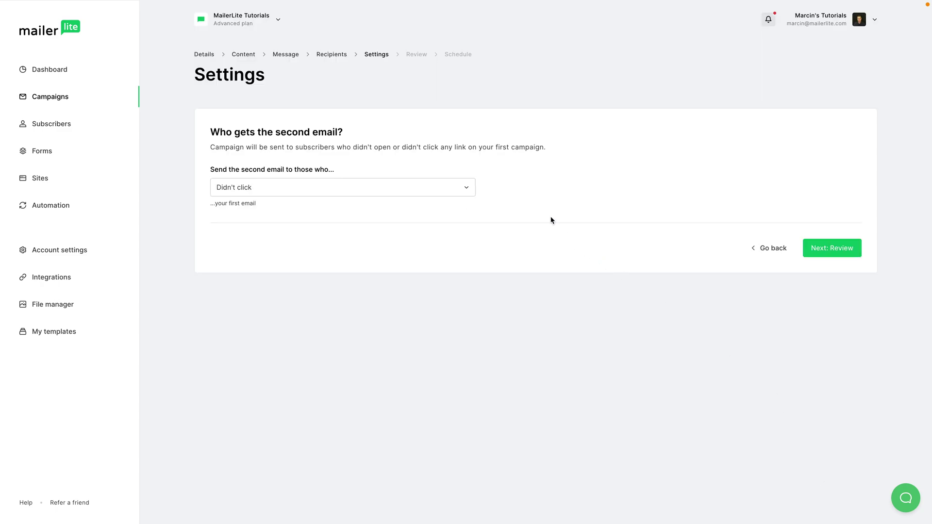
- Send the second email to subscribers who didn't open, and move to review
click(253, 188)
click(251, 226)
click(837, 249)
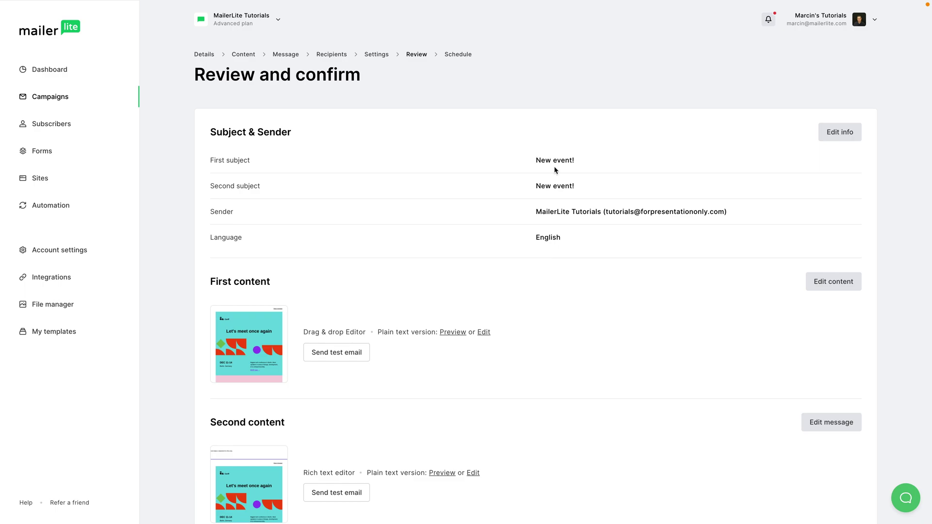
scroll(717, 259, down, 3)
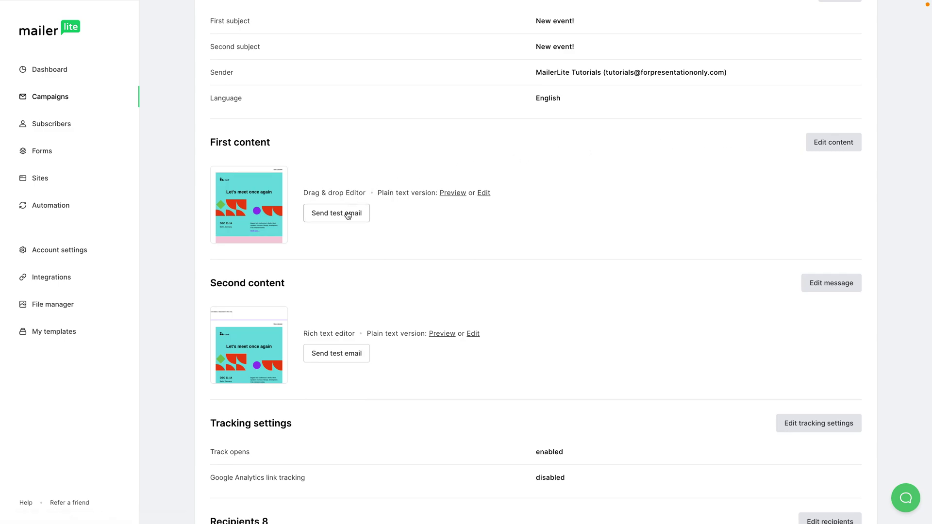
mouse_move(264, 213)
scroll(559, 303, down, 3)
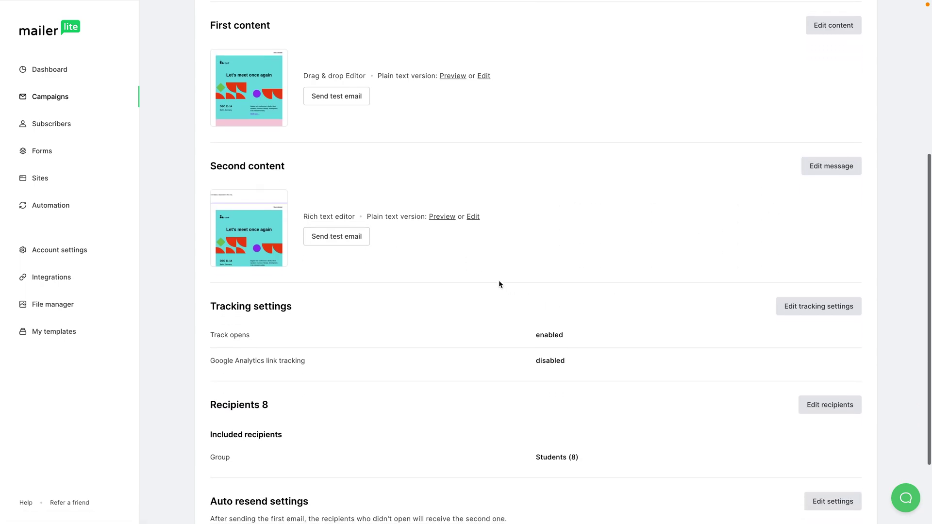
mouse_move(249, 229)
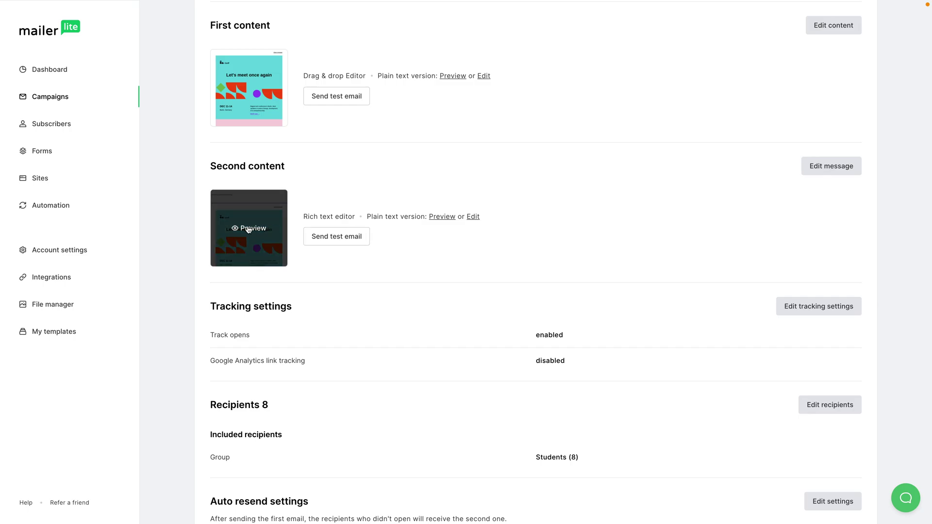
click(248, 229)
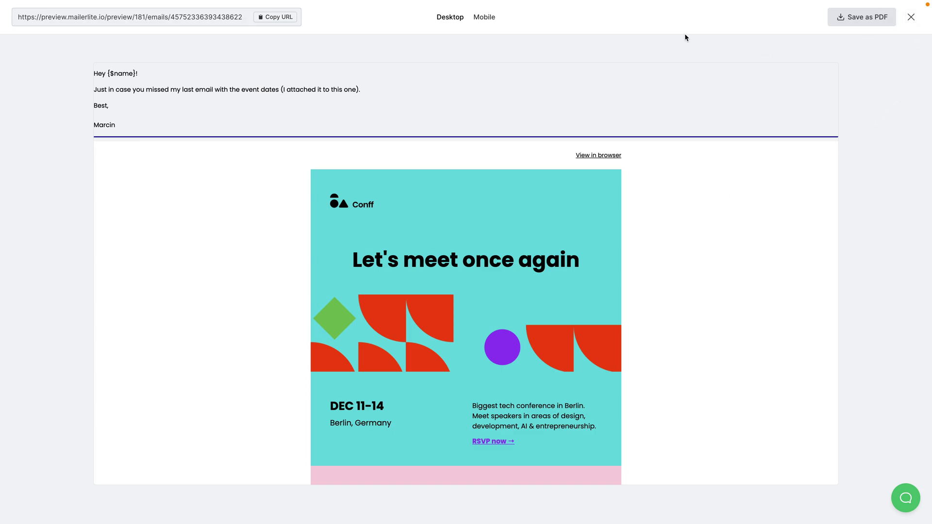
click(487, 18)
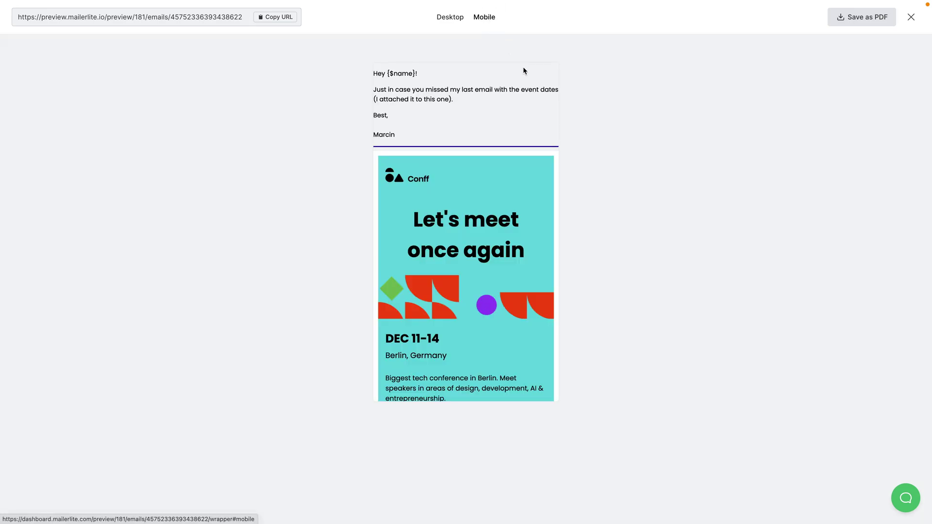
click(911, 17)
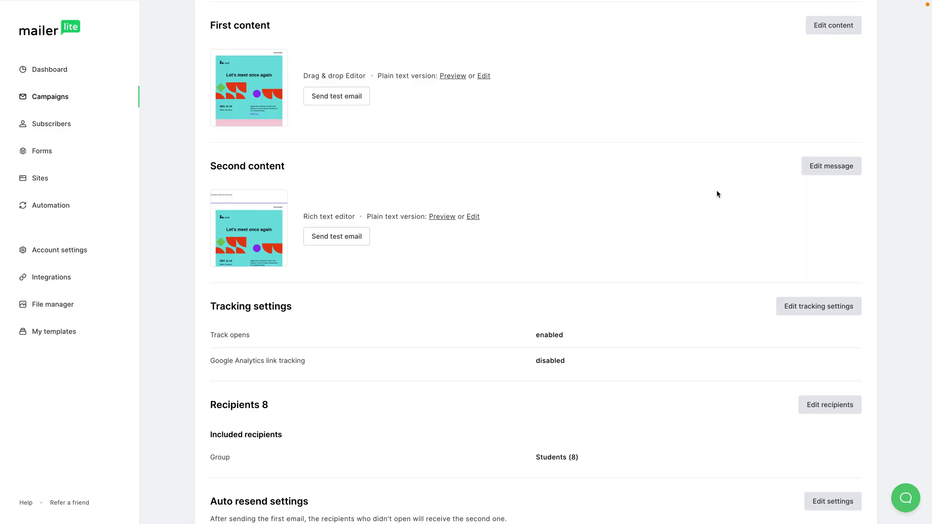
- Send the first email now, with the resend going out 1 day later
scroll(703, 232, down, 2)
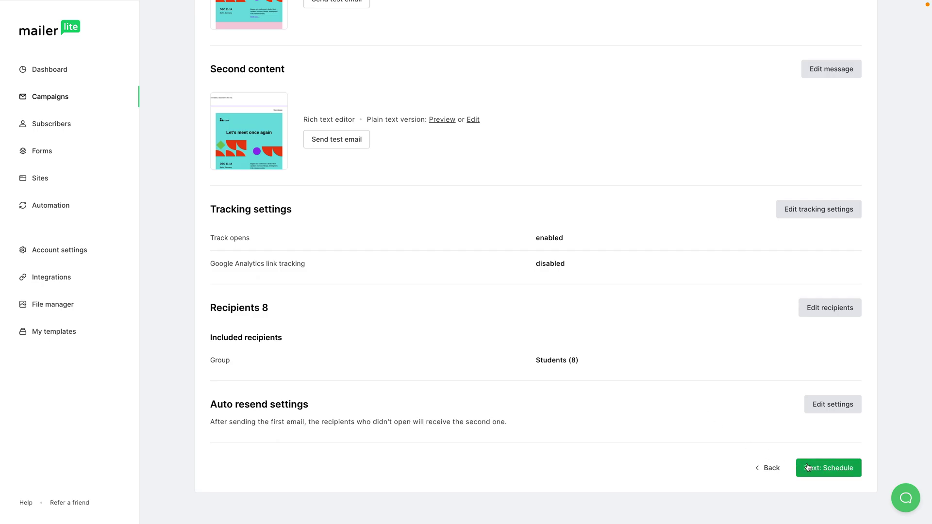
click(824, 469)
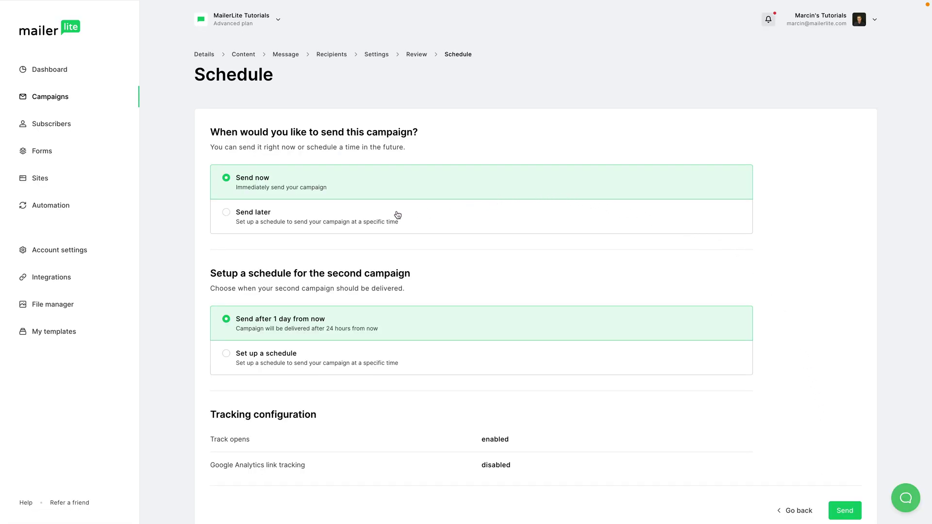
click(396, 214)
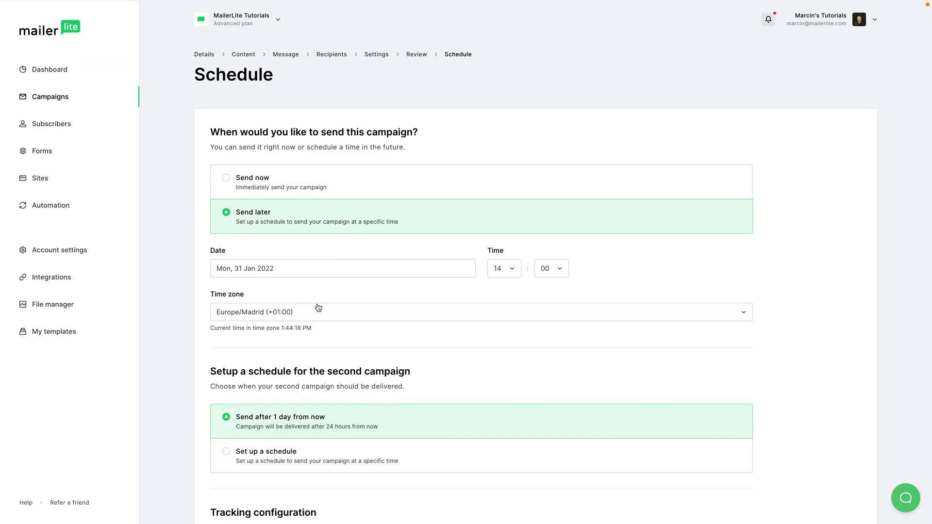
click(352, 184)
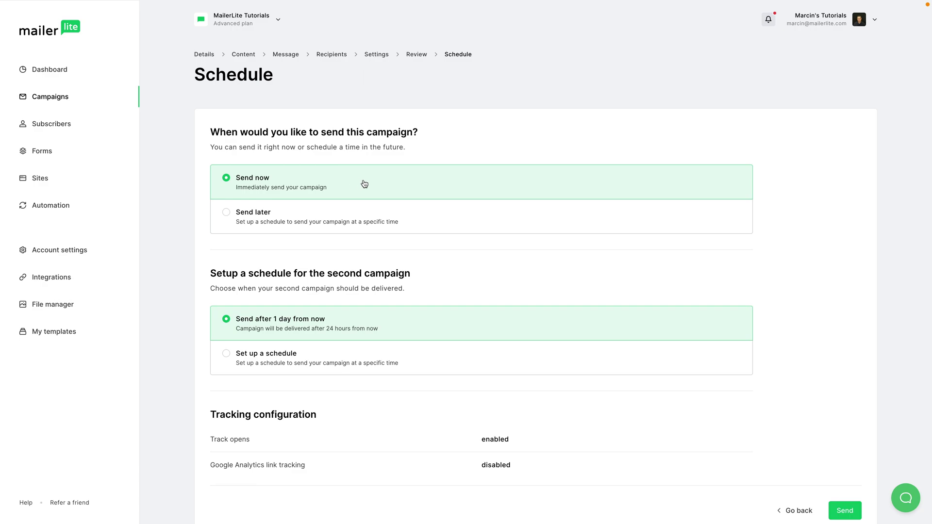
scroll(363, 184, down, 1)
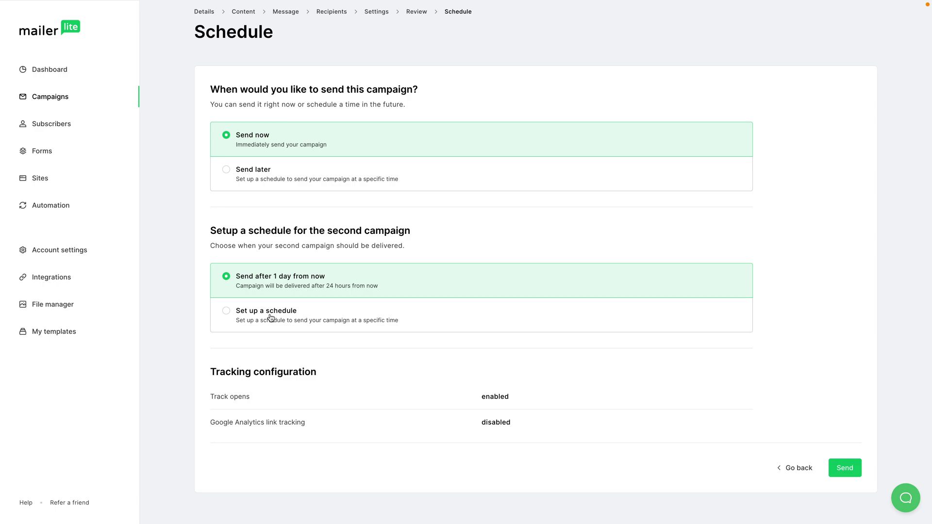
scroll(279, 311, up, 1)
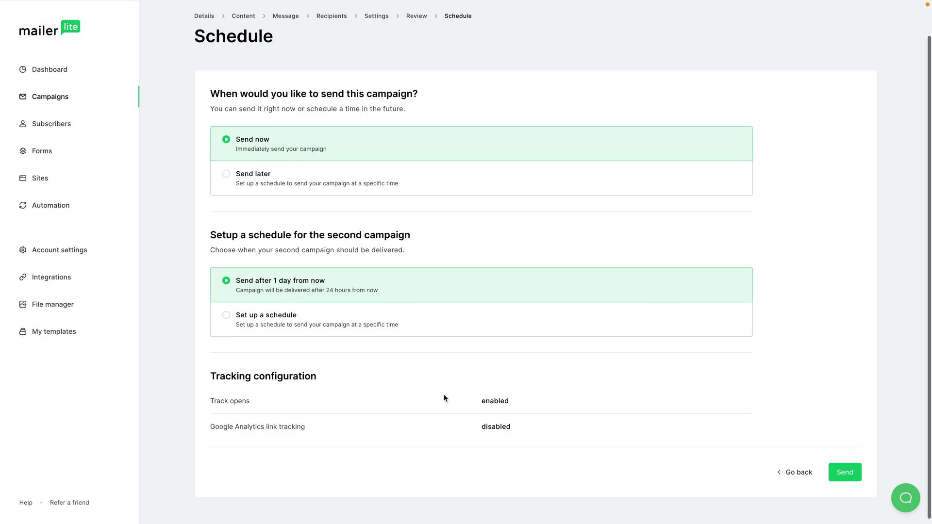
click(844, 473)
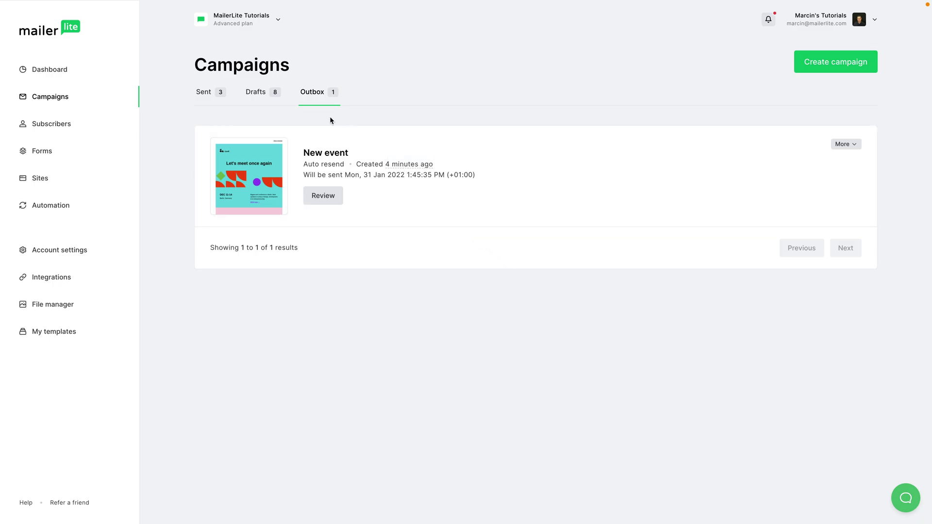
- From Sent campaigns, open the New event report's Auto resend overview
click(206, 93)
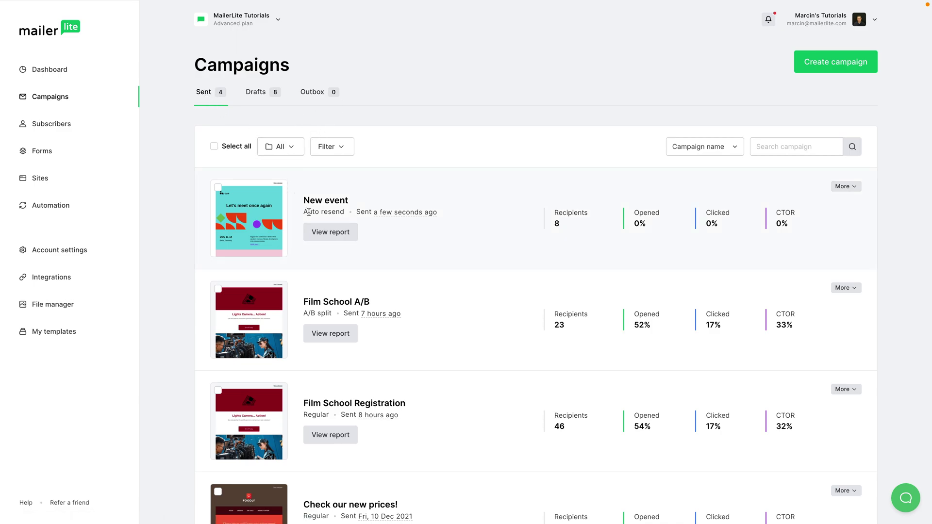
click(333, 233)
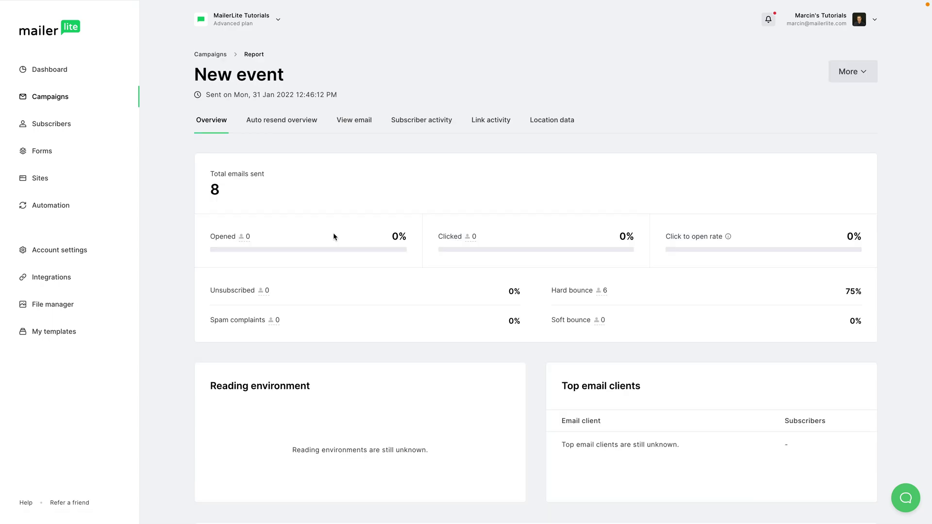
scroll(333, 233, down, 3)
scroll(334, 233, up, 3)
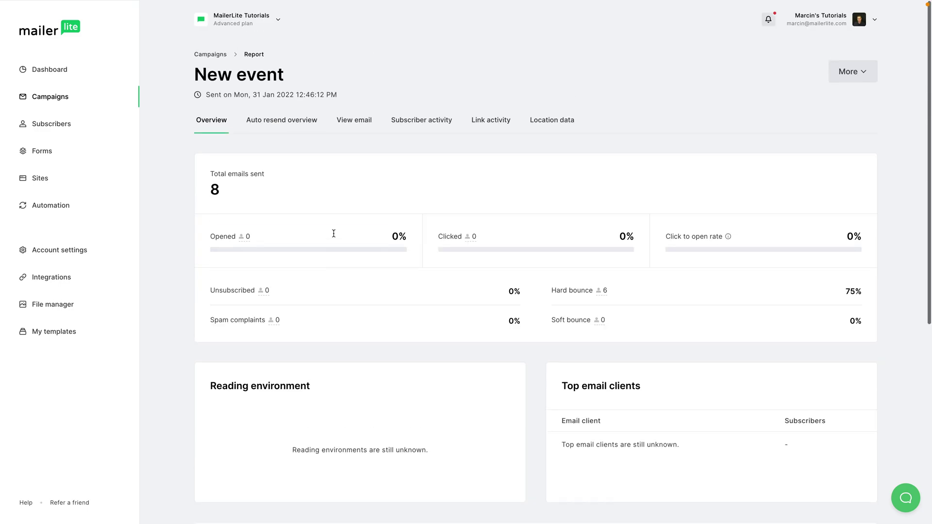
click(282, 120)
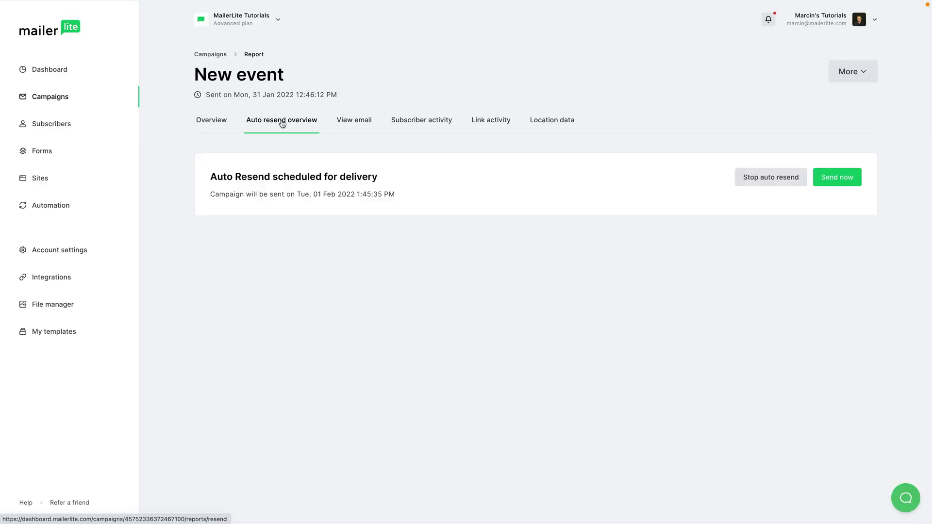